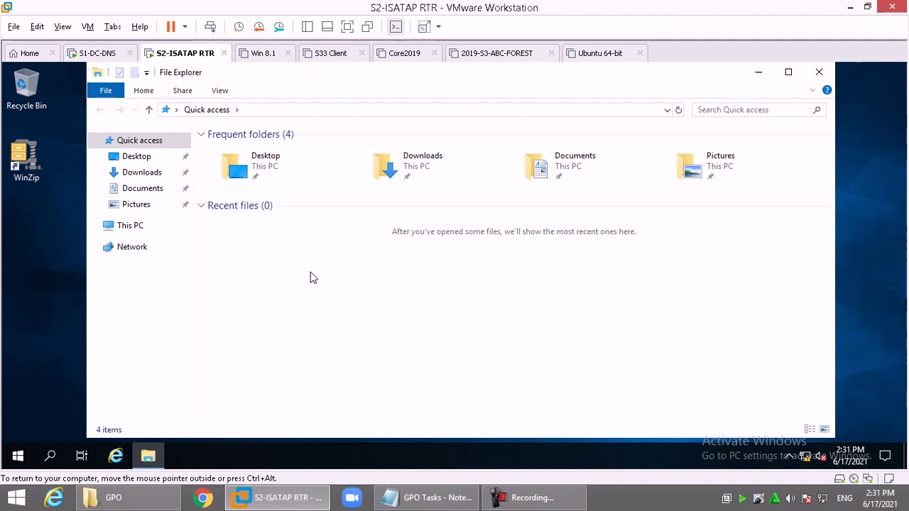
Step: Check the empty Documents folder's Properties and confirm its location is still C:\Users\x
click(142, 188)
right_click(146, 191)
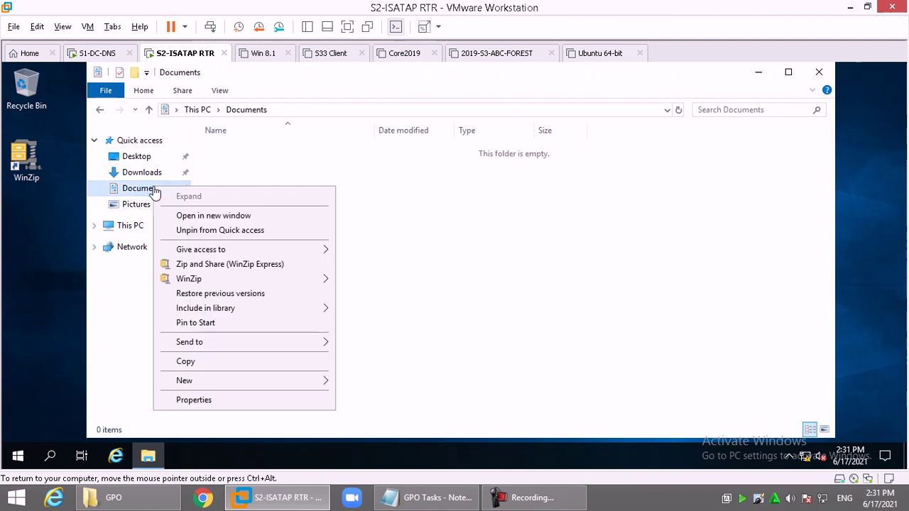
click(235, 401)
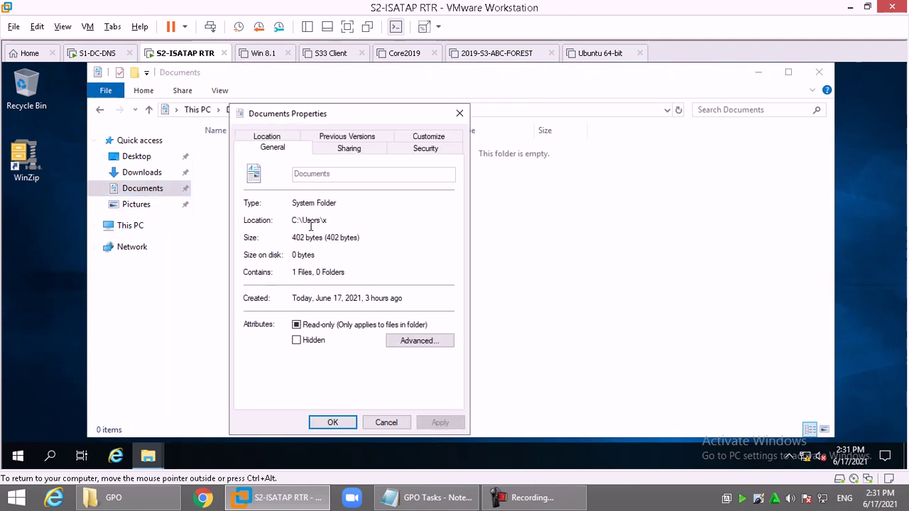
drag(297, 221, 366, 229)
key(Escape)
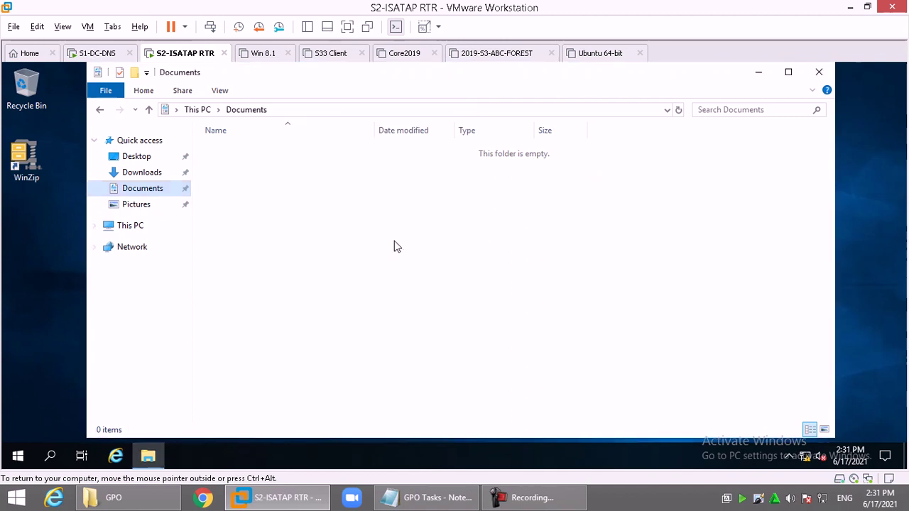
Step: On the S1-DC-DNS server, create a desktop folder named x-doc
click(97, 56)
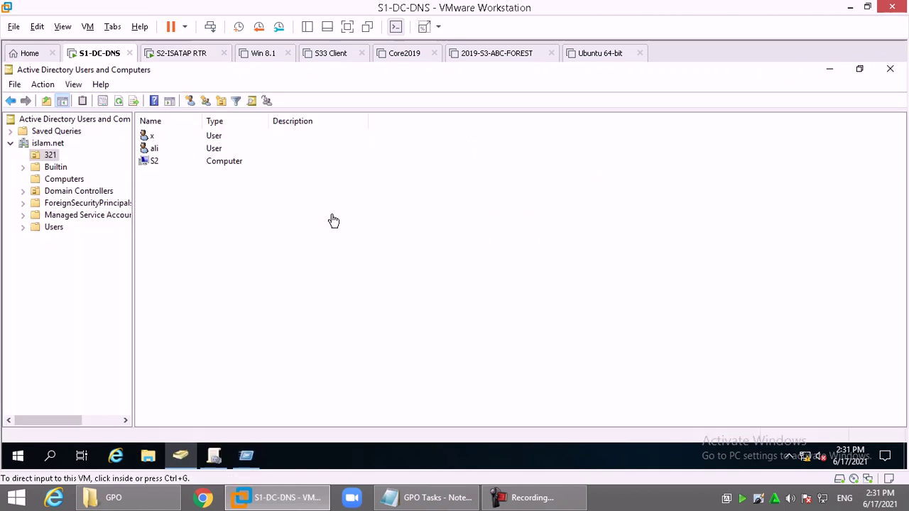
right_click(334, 142)
mouse_move(414, 249)
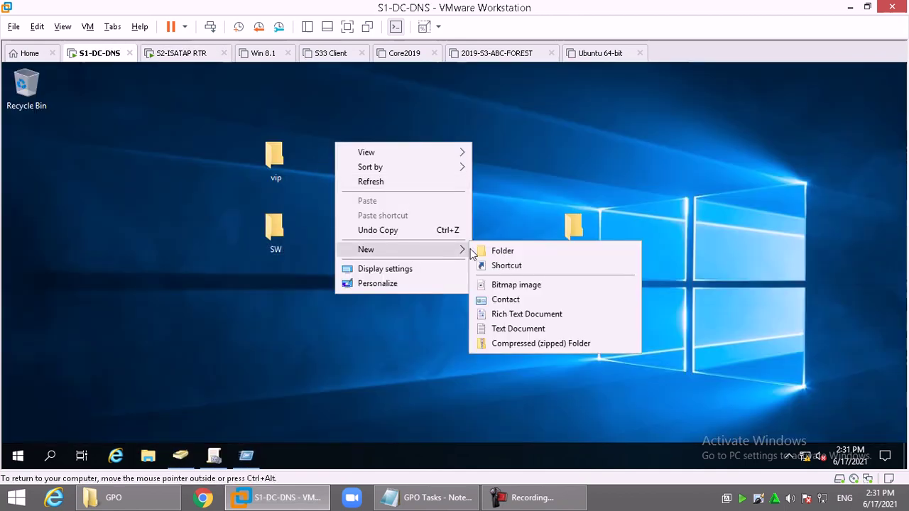
click(523, 249)
text(x-doc)
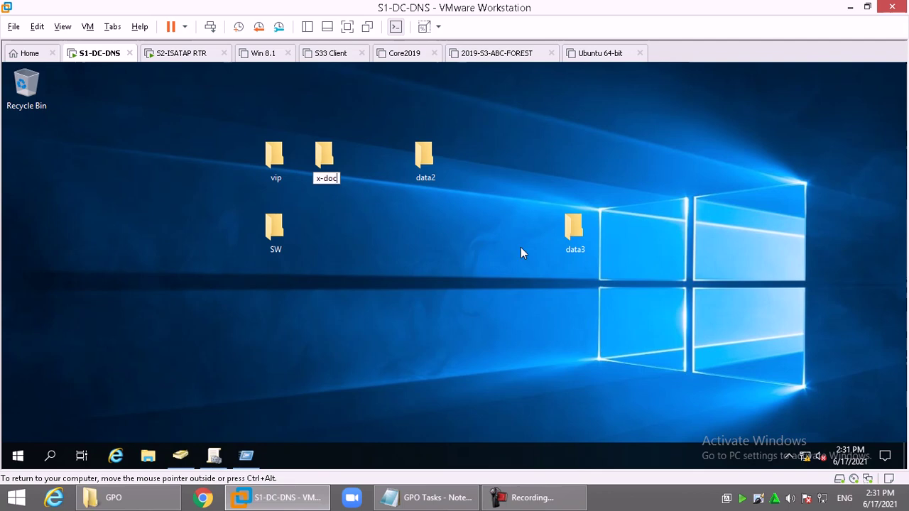
key(Return)
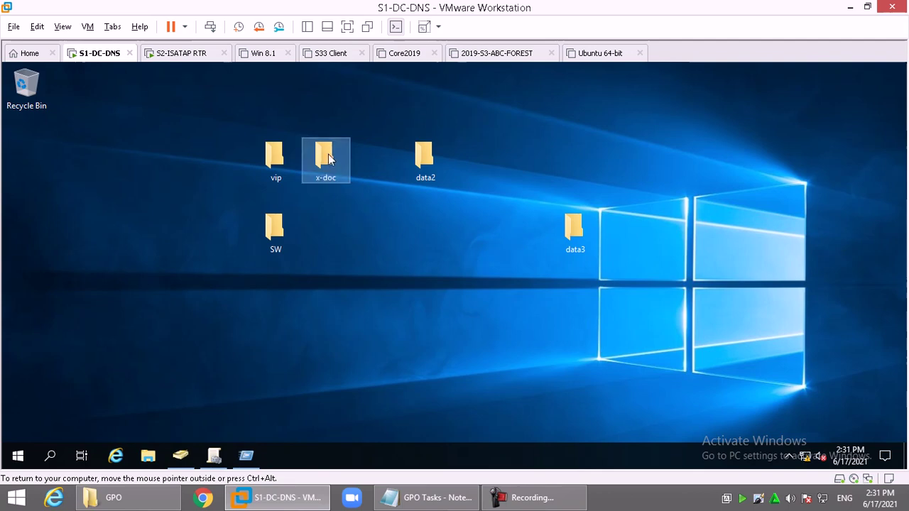
Step: Turn on Advanced Sharing for the x-doc folder
right_click(327, 154)
click(399, 360)
click(387, 147)
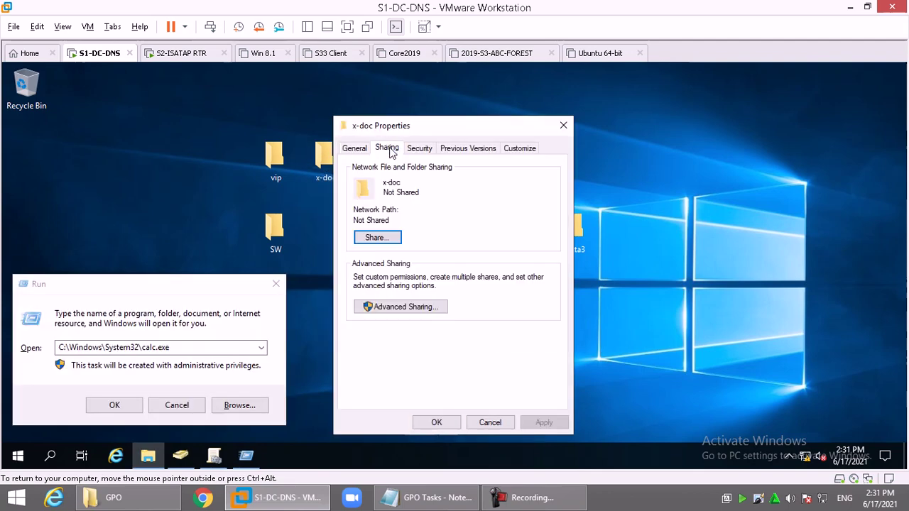
click(198, 409)
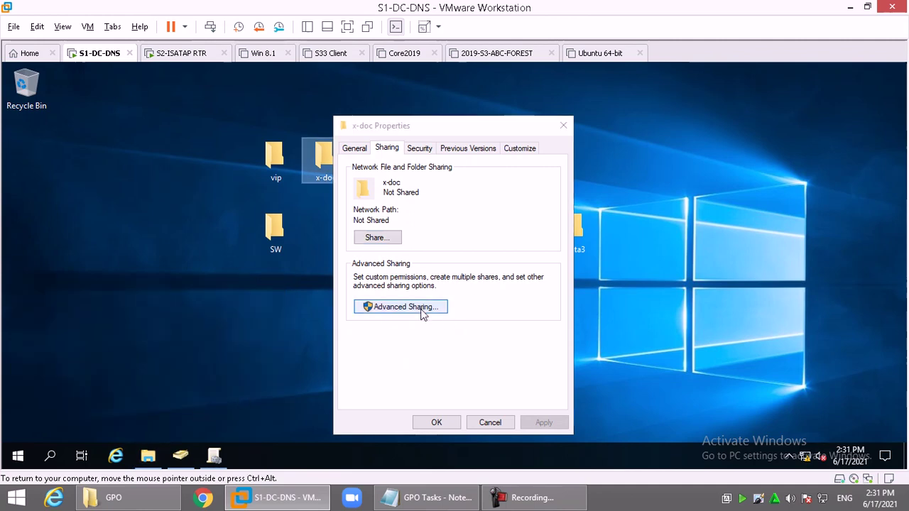
click(422, 308)
click(382, 174)
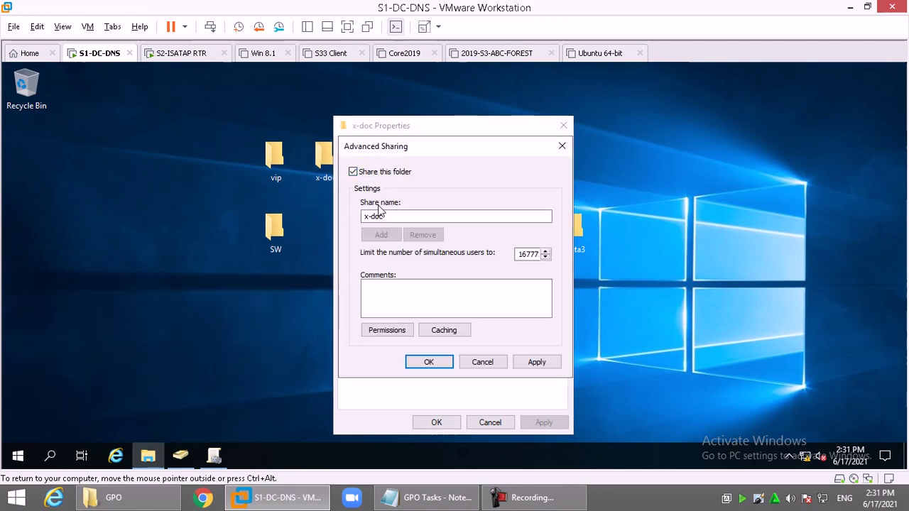
Step: Replace Everyone with Authenticated Users at Full Control in x-doc's share permissions
click(386, 331)
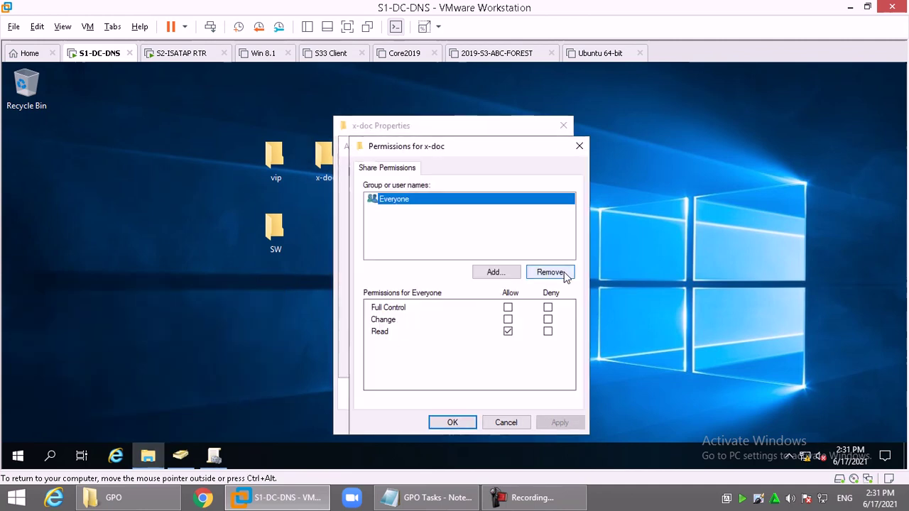
click(564, 275)
click(508, 273)
text(authe)
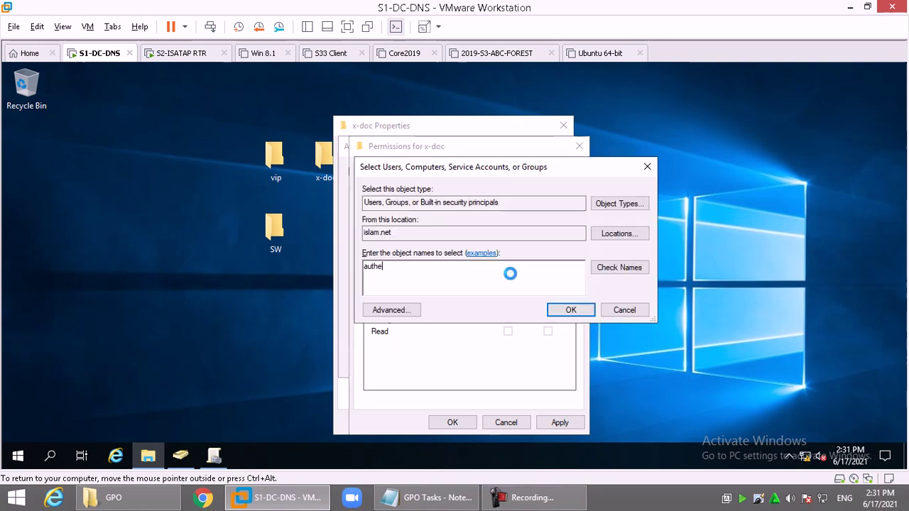
key(Return)
double_click(419, 273)
key(Return)
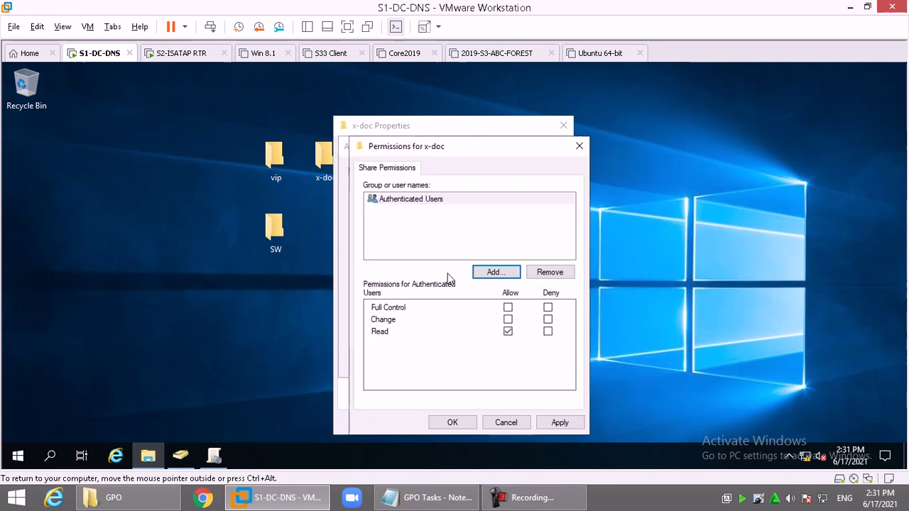
click(508, 307)
click(453, 422)
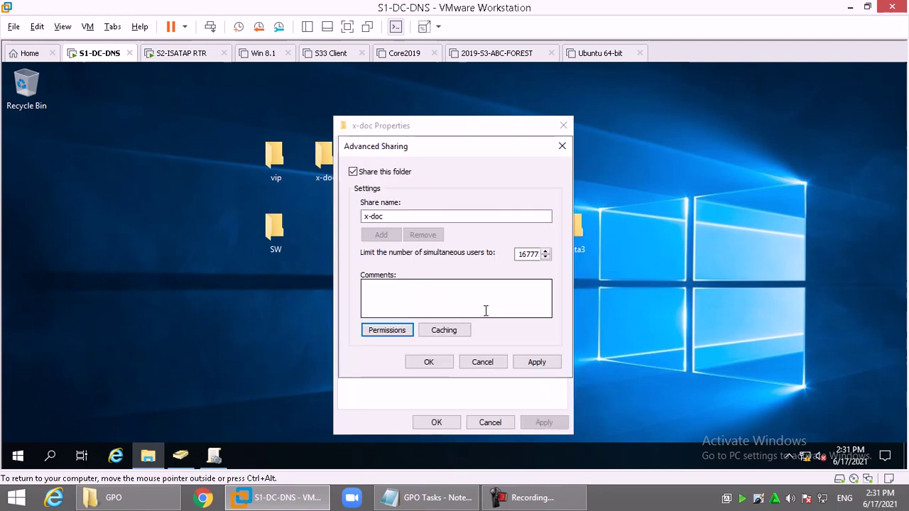
click(430, 361)
Step: Give domain user x Modify rights in x-doc's Security permissions and close Properties
click(426, 152)
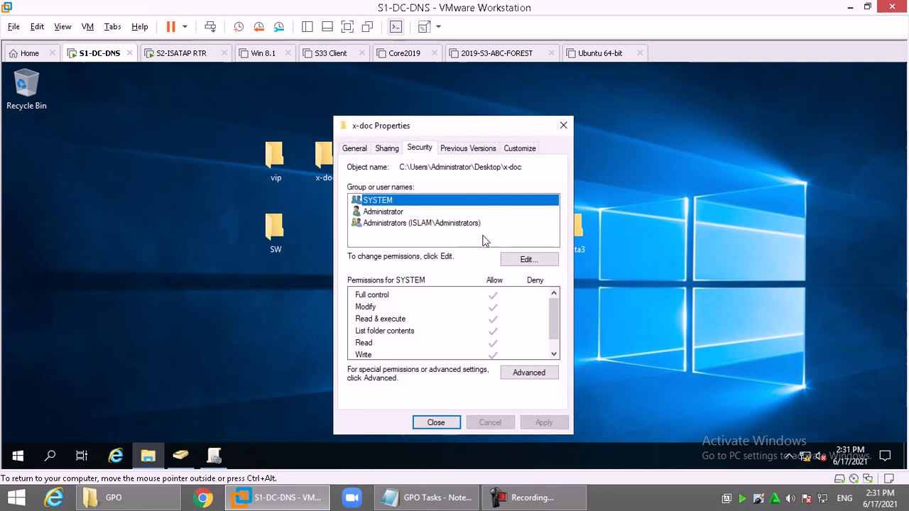
click(524, 260)
click(503, 300)
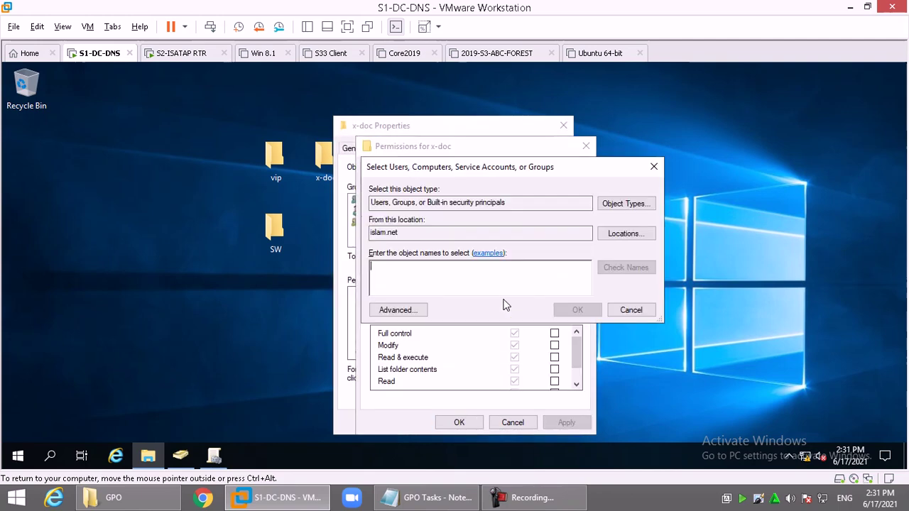
text(x)
key(Return)
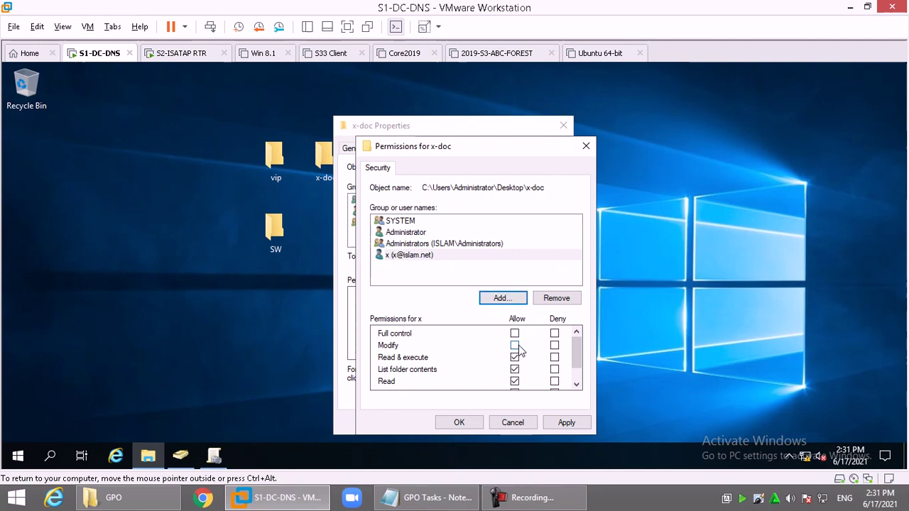
click(514, 345)
click(449, 424)
click(433, 424)
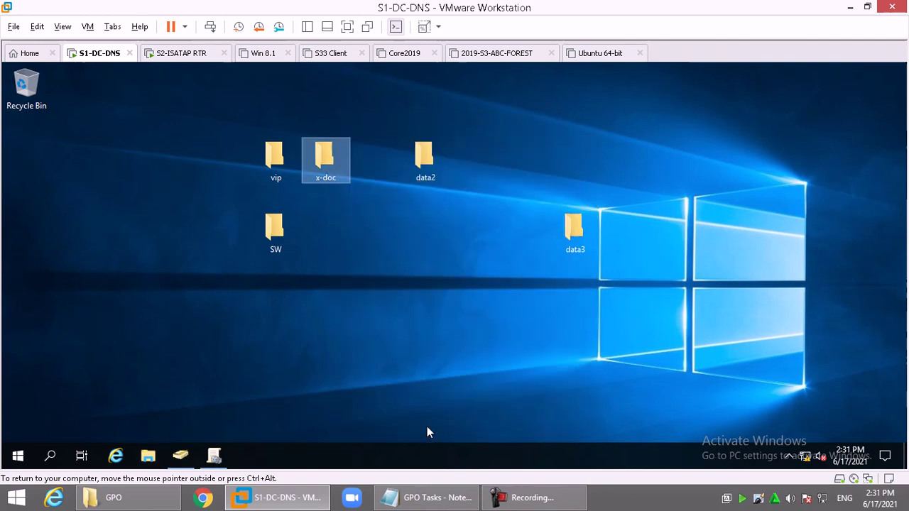
Step: Confirm via Run that \\S1\x-doc is listed among S1's shares, then return to Group Policy Management
key(super+r)
text(\\S1\)
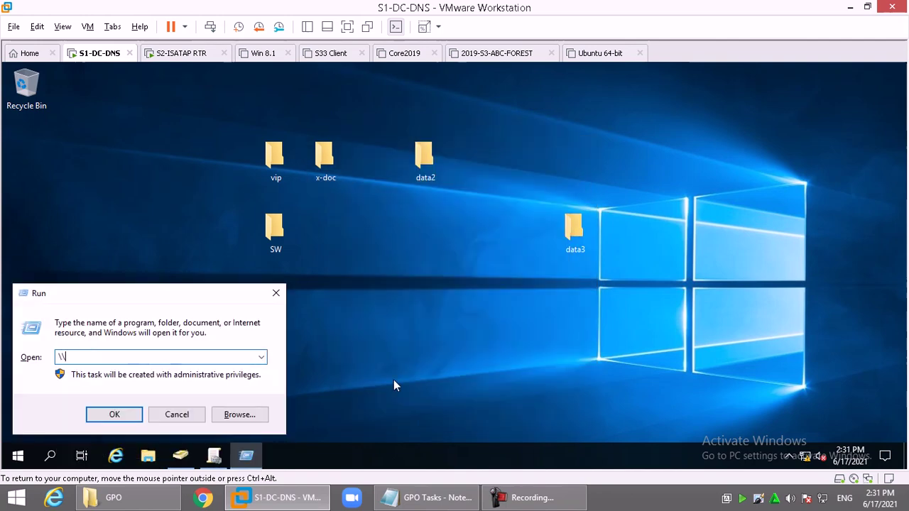
key(Down)
key(Down)
key(Down)
key(Down)
key(Down)
key(Down)
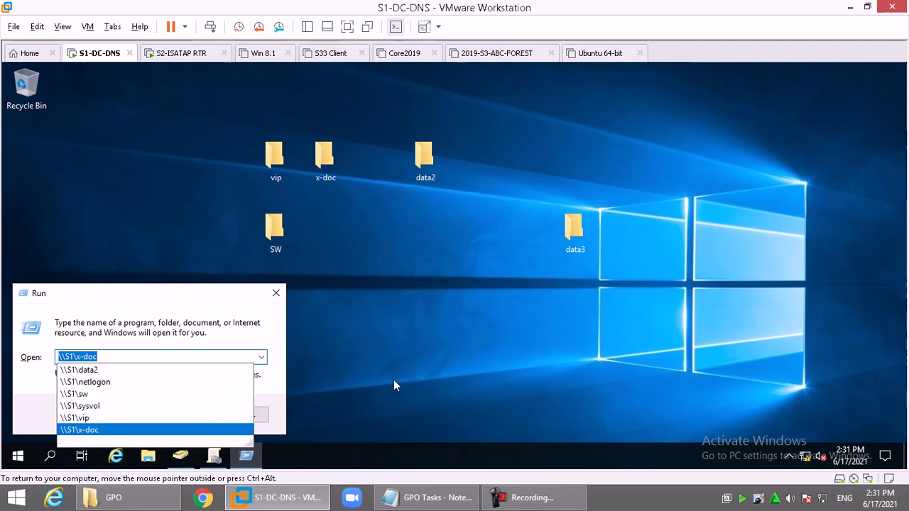
key(Return)
click(214, 458)
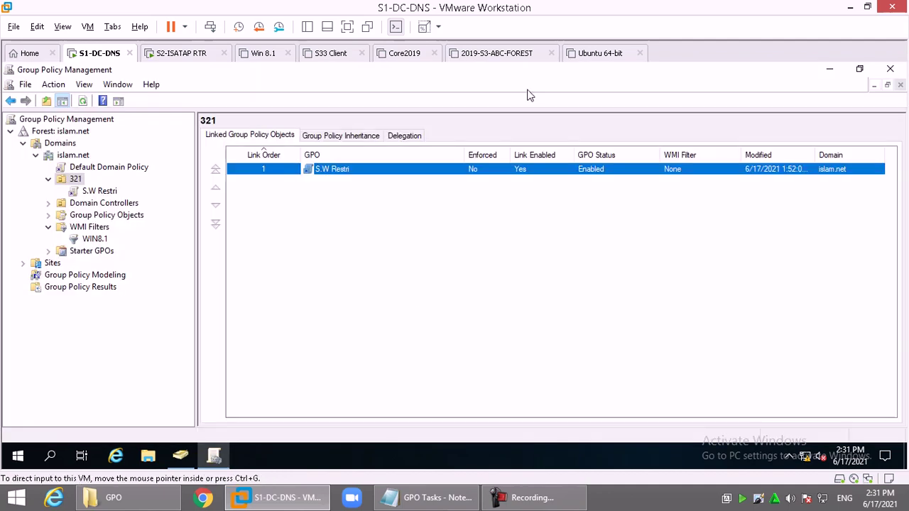
Step: Delete the S.W Restri GPO link from the 321 OU
right_click(357, 172)
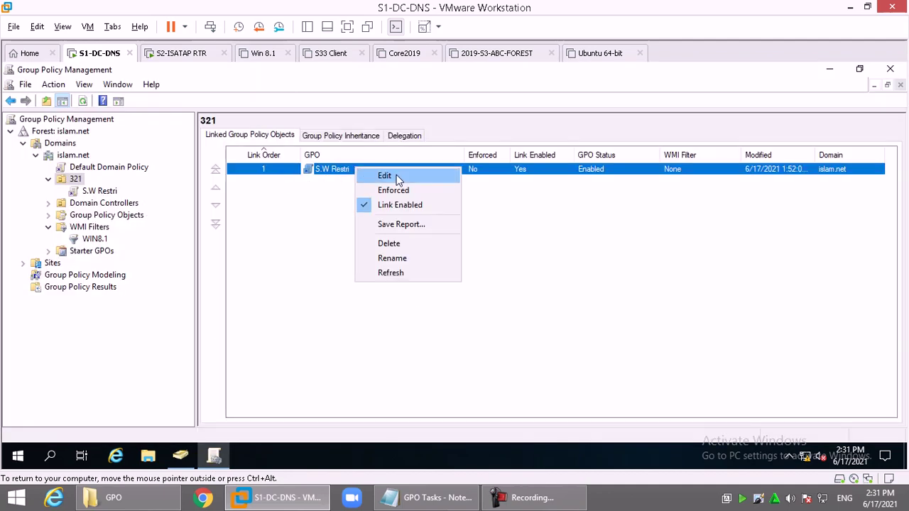
click(416, 243)
click(454, 287)
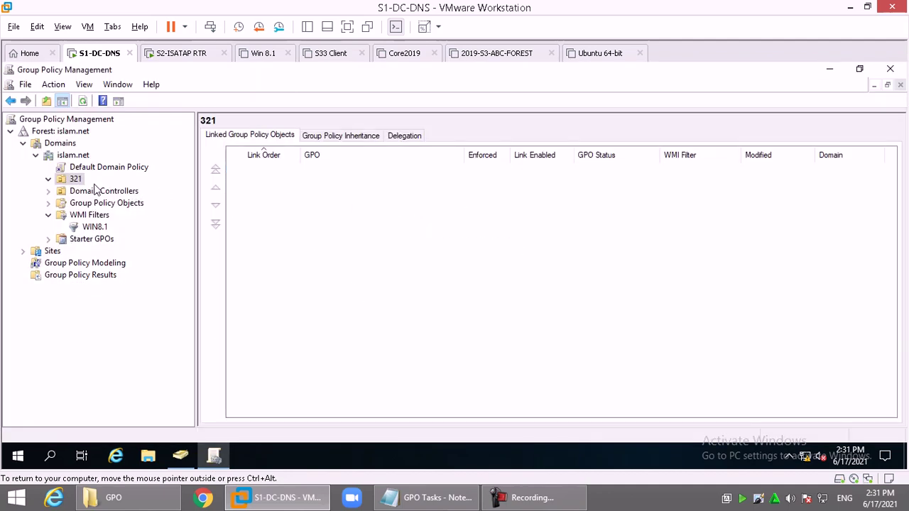
Step: Create a new GPO named folder linked to 321 and open it for editing
right_click(69, 178)
click(97, 188)
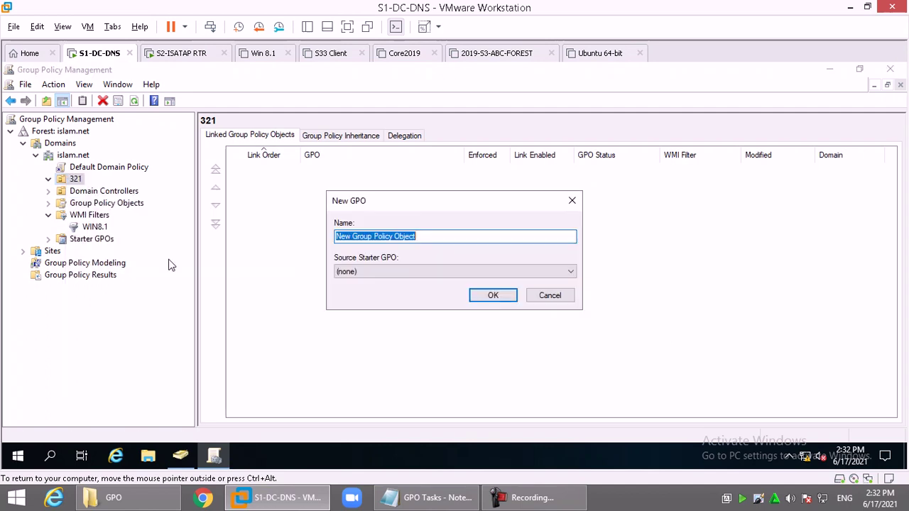
text(folder)
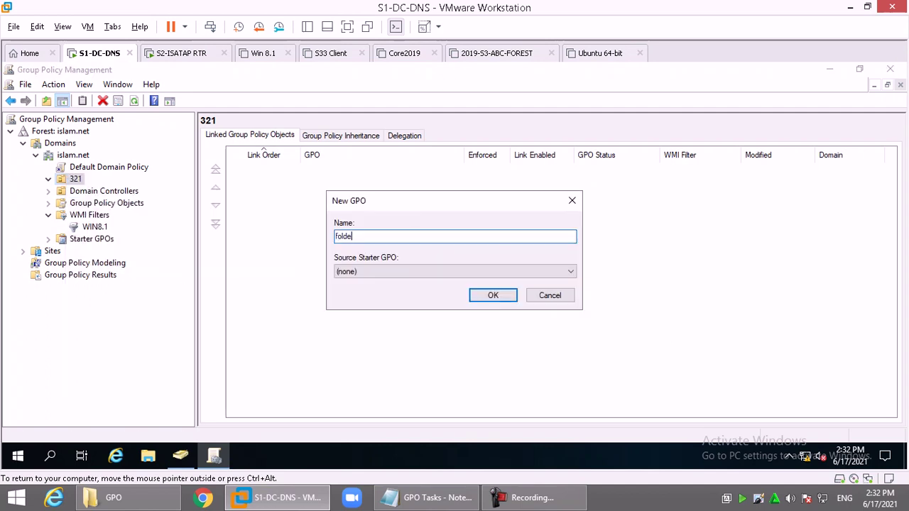
key(Return)
right_click(357, 169)
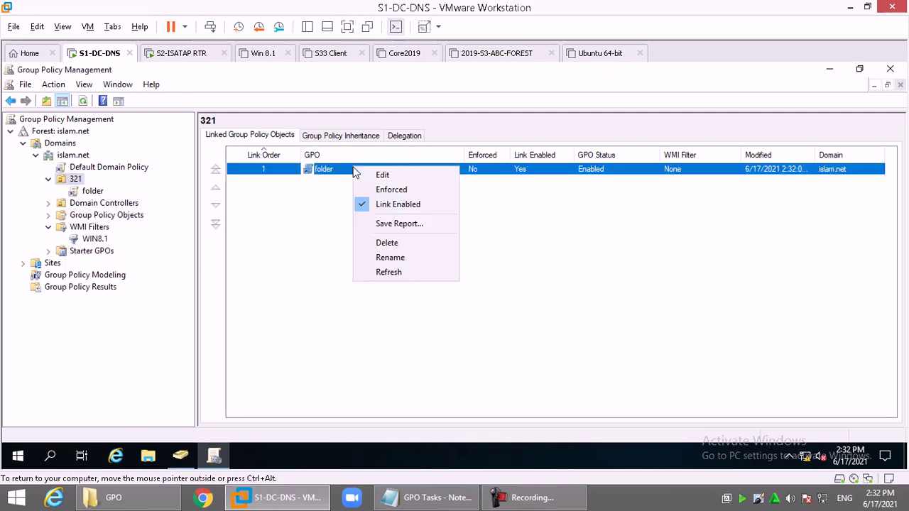
click(383, 176)
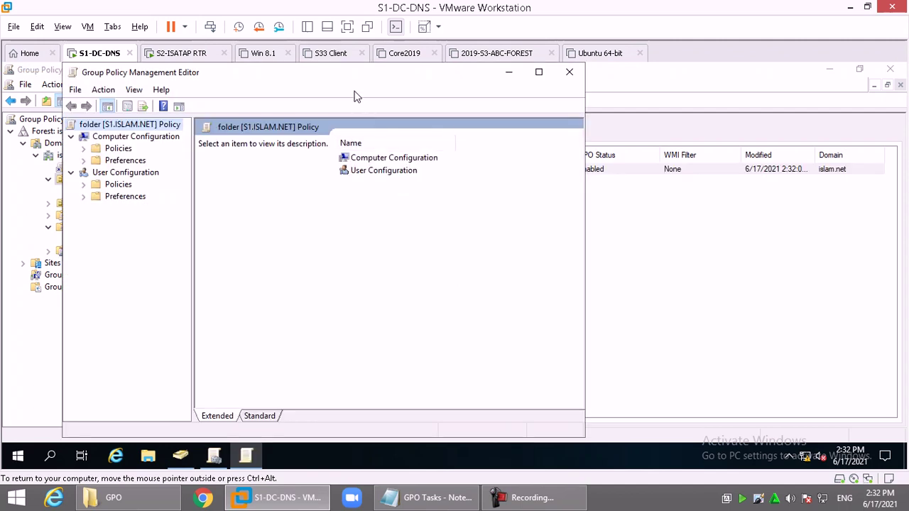
Step: Expand User Configuration > Policies > Windows Settings > Folder Redirection and select Documents
double_click(351, 73)
drag(132, 138, 192, 137)
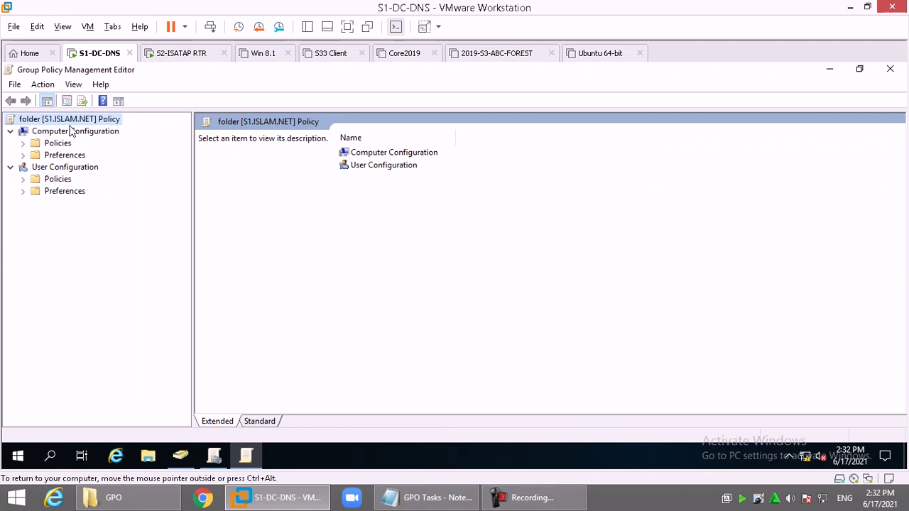
double_click(60, 179)
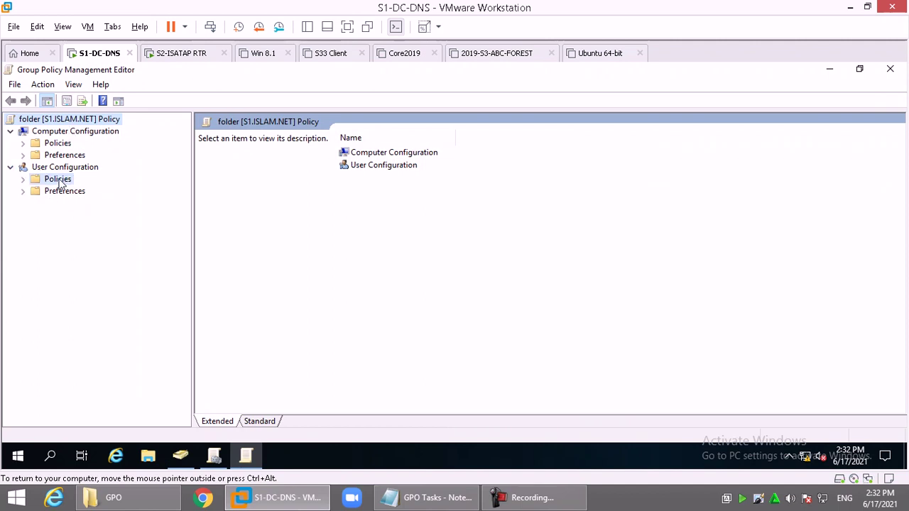
double_click(86, 203)
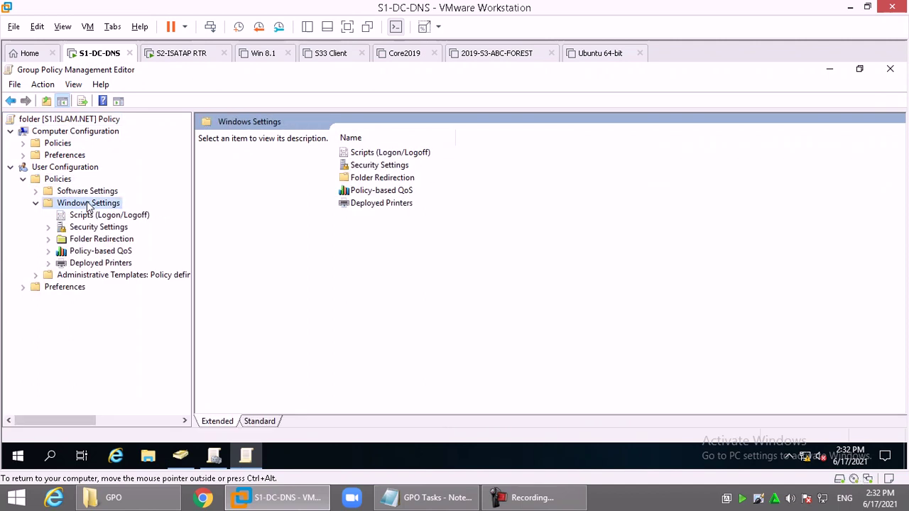
double_click(112, 240)
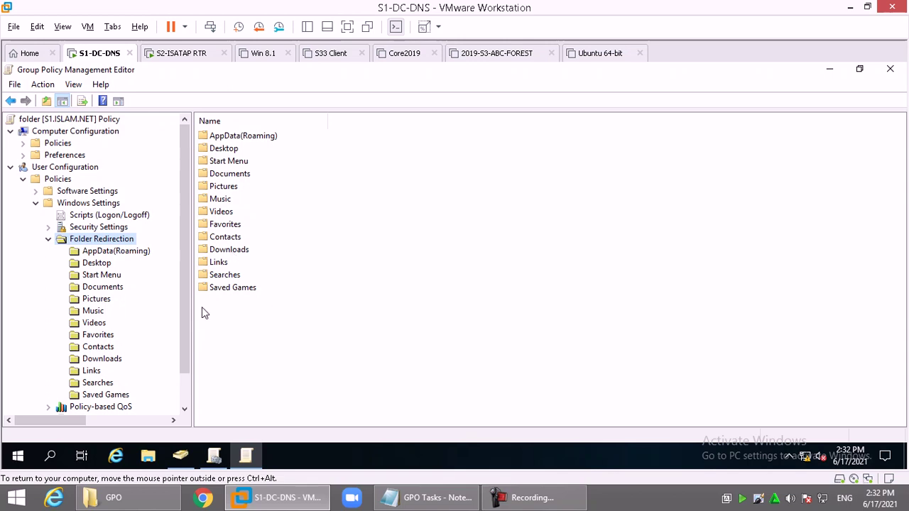
click(109, 292)
Step: Set Documents redirection to Basic, redirecting everyone to root path \\S1\x-doc
right_click(109, 291)
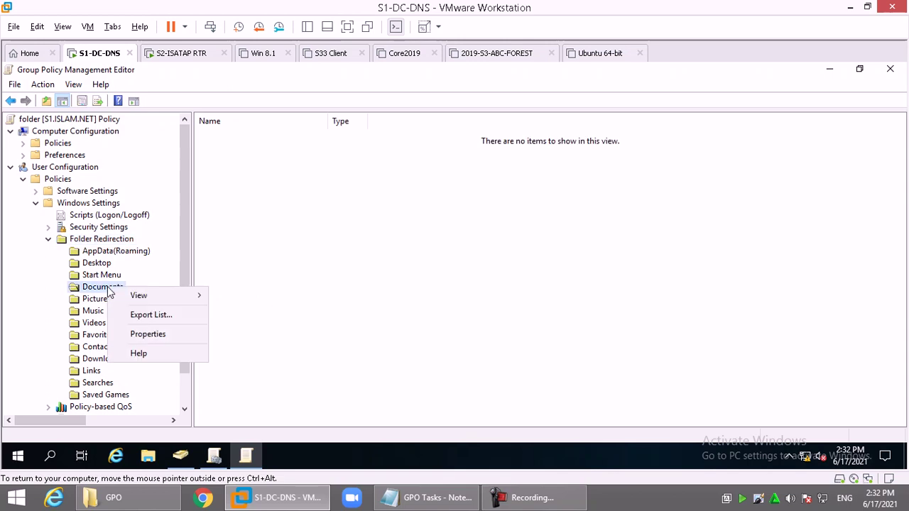
click(170, 333)
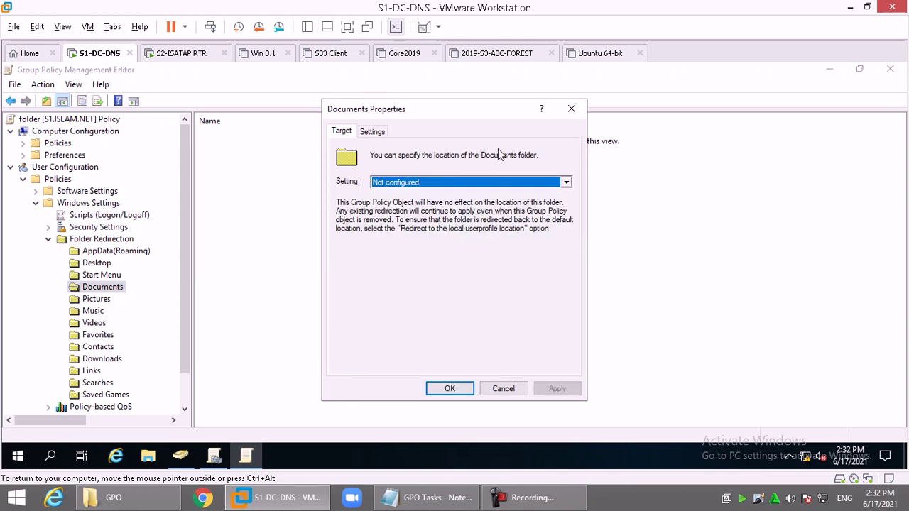
click(479, 180)
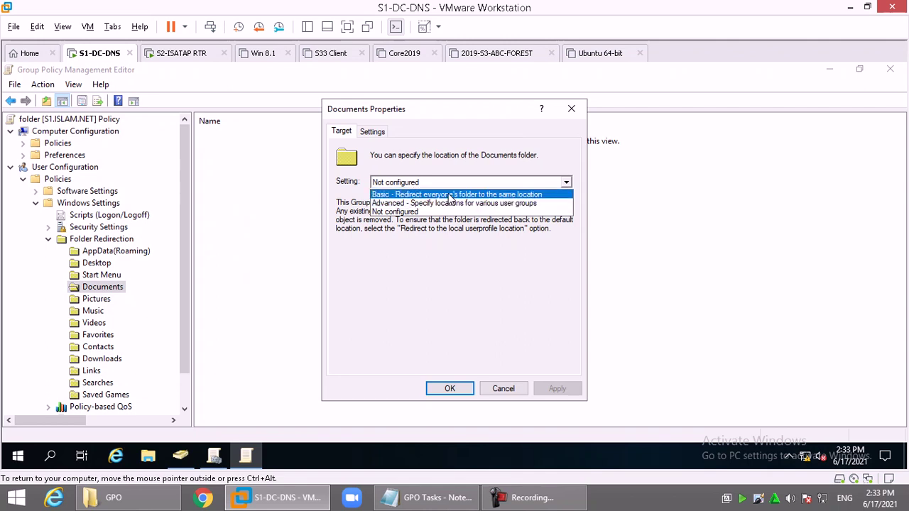
click(448, 195)
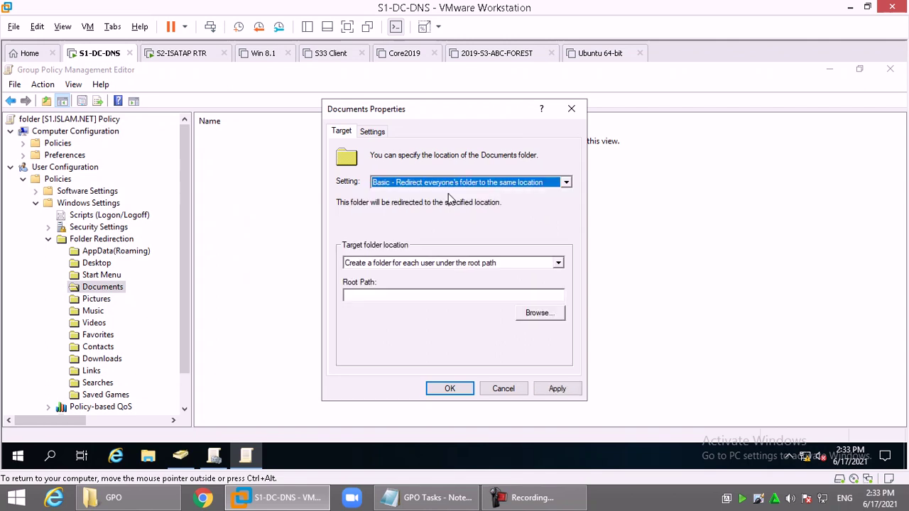
click(411, 295)
text(\\S1\x-doc)
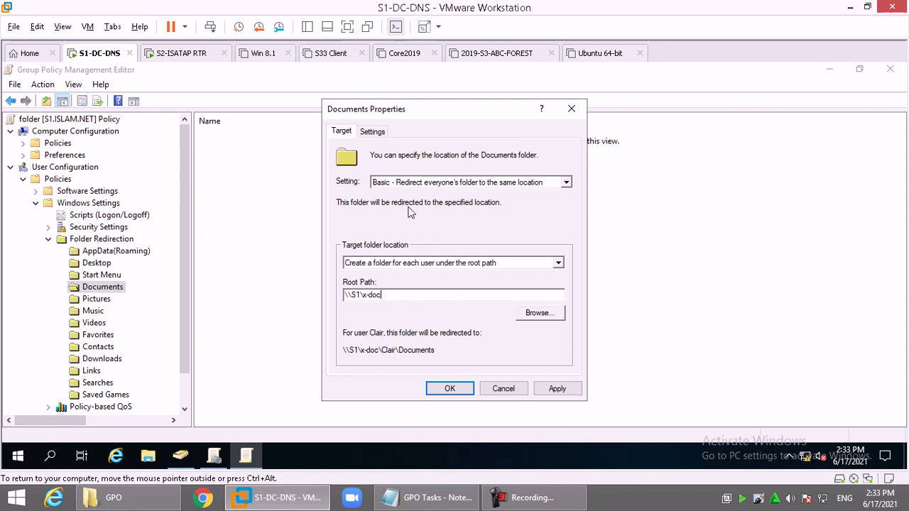
click(380, 135)
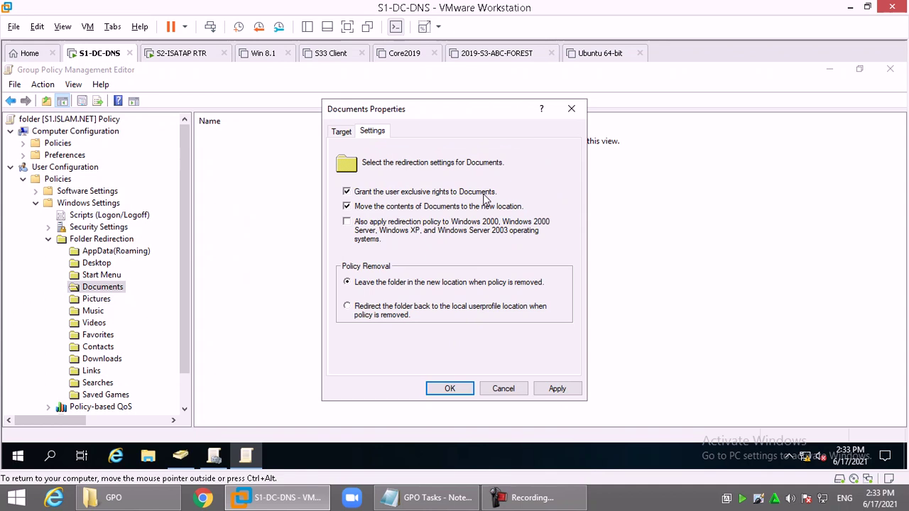
Step: Clear 'Grant the user exclusive rights to Documents', accept the warning, and save the redirection
click(405, 192)
click(404, 192)
click(412, 192)
click(553, 389)
click(513, 325)
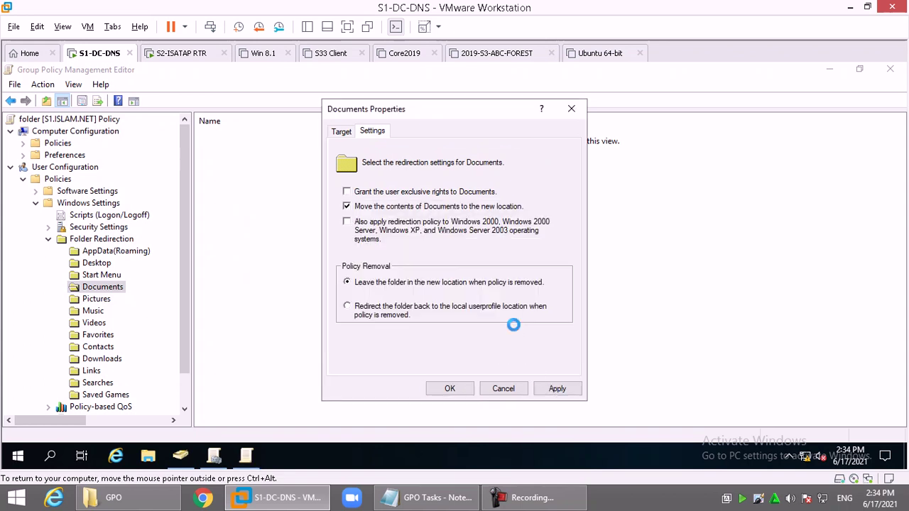
click(458, 388)
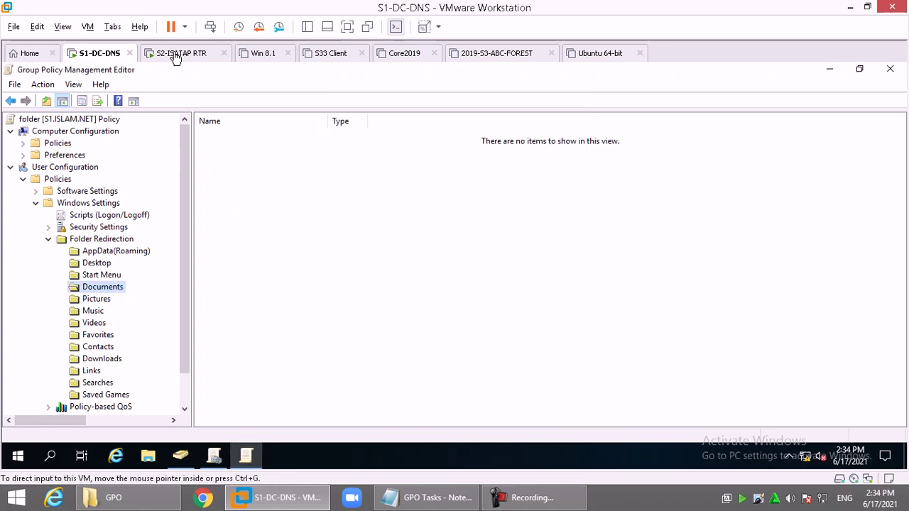
Step: On the S2-ISATAP RTR client, create a bitmap image in Documents and paste copies to make six
click(177, 54)
right_click(277, 183)
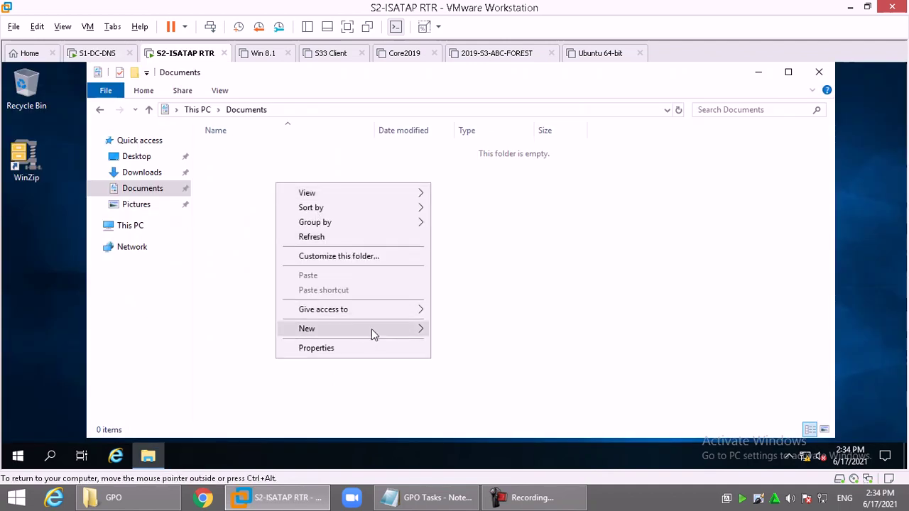
mouse_move(371, 329)
click(478, 361)
key(Return)
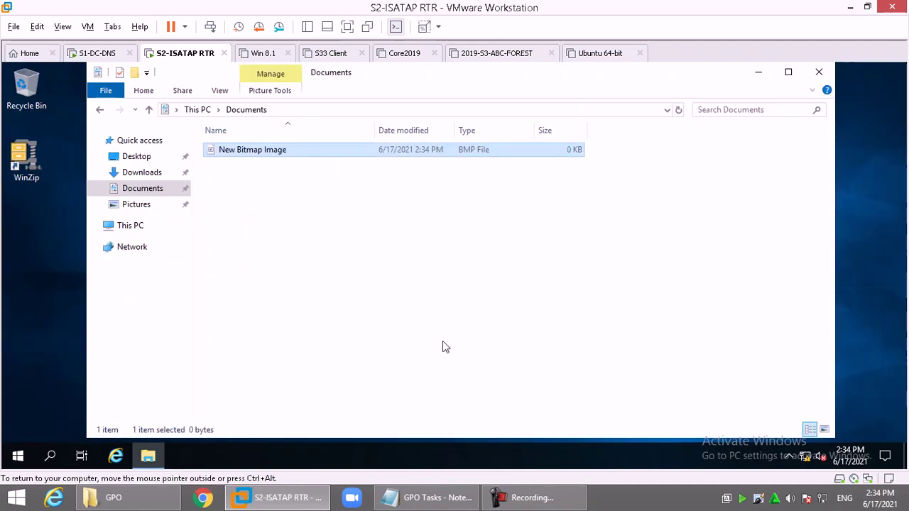
key(ctrl+c)
key(ctrl+v)
key(ctrl+v)
key(ctrl+v)
key(ctrl+v)
key(ctrl+v)
Step: Create a new folder in Documents and paste copies to make five folders
right_click(290, 304)
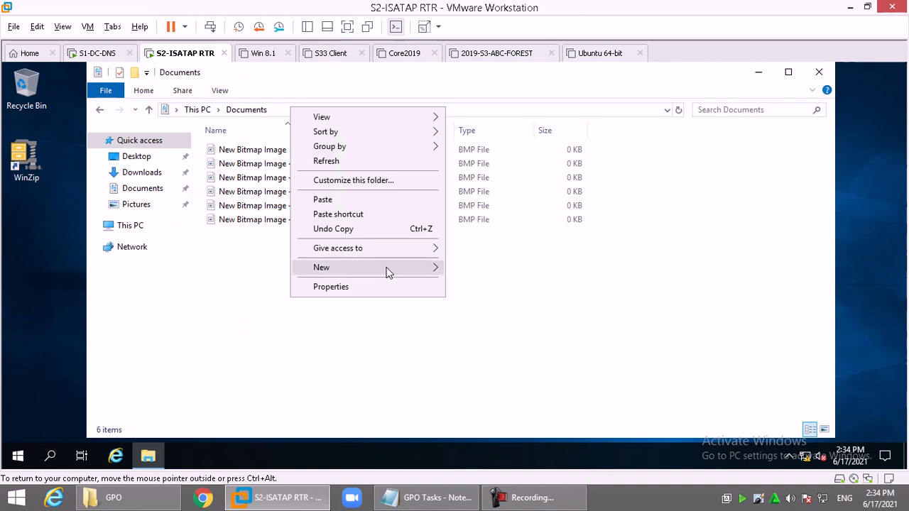
mouse_move(397, 267)
click(440, 266)
key(ctrl+c)
key(ctrl+v)
key(ctrl+v)
key(ctrl+v)
key(ctrl+v)
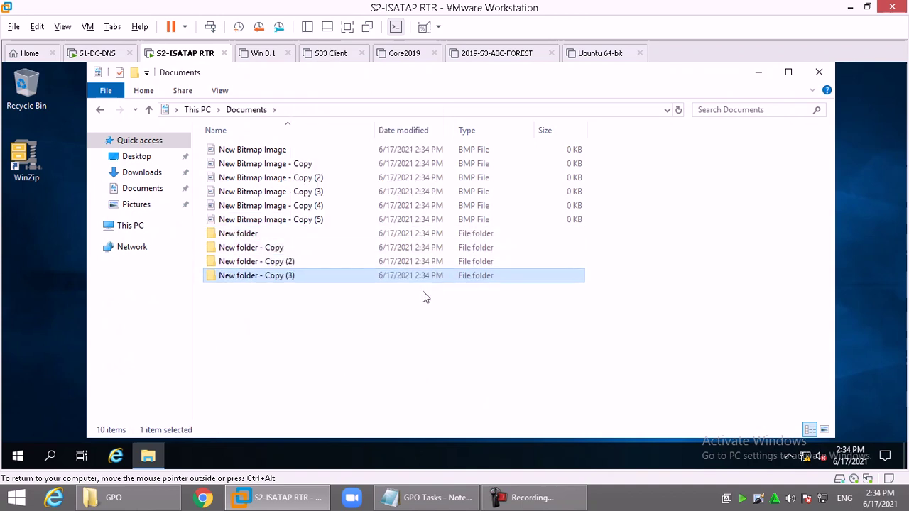
Step: Sign out of the client from the Win+X menu
click(19, 456)
right_click(19, 458)
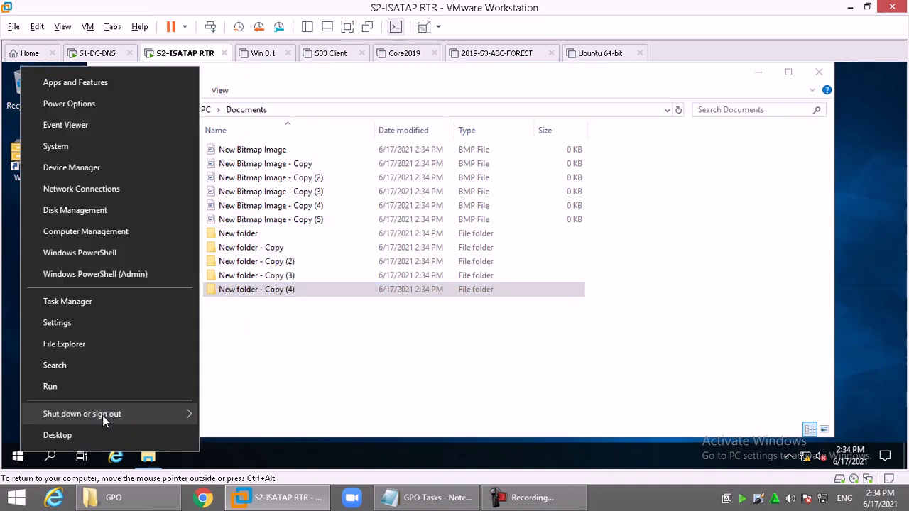
mouse_move(104, 415)
click(232, 418)
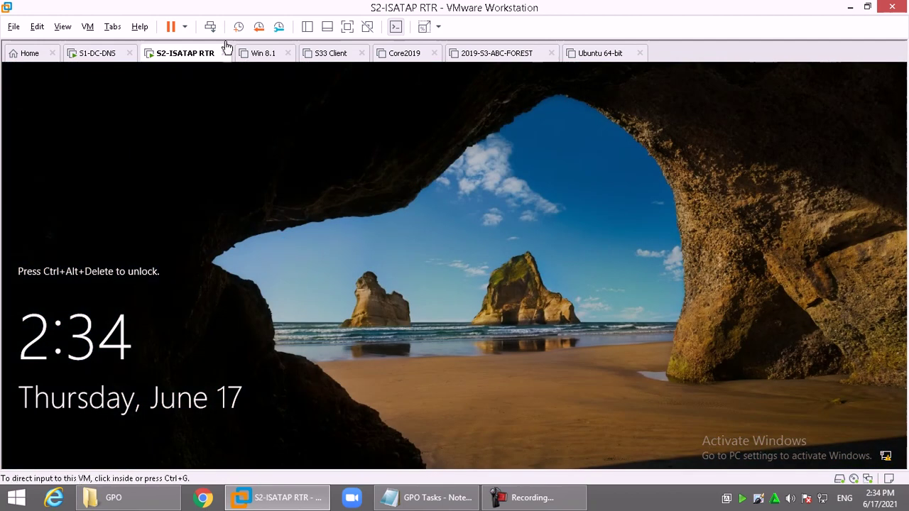
Step: Sign back in on the client with the account password
click(210, 26)
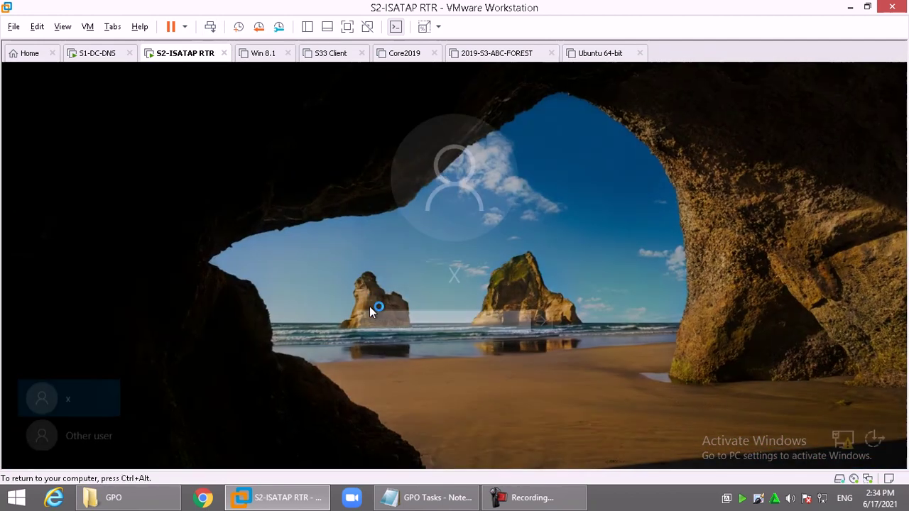
text(P@ssw0rd)
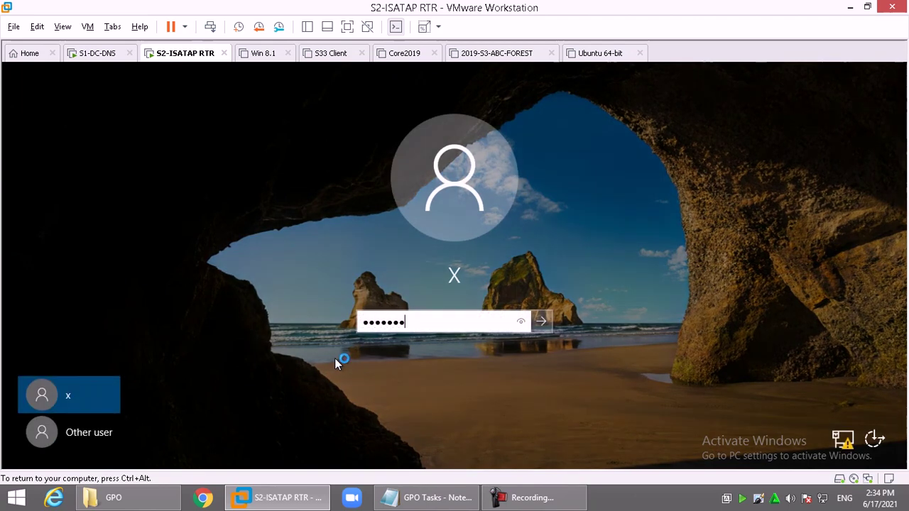
key(Return)
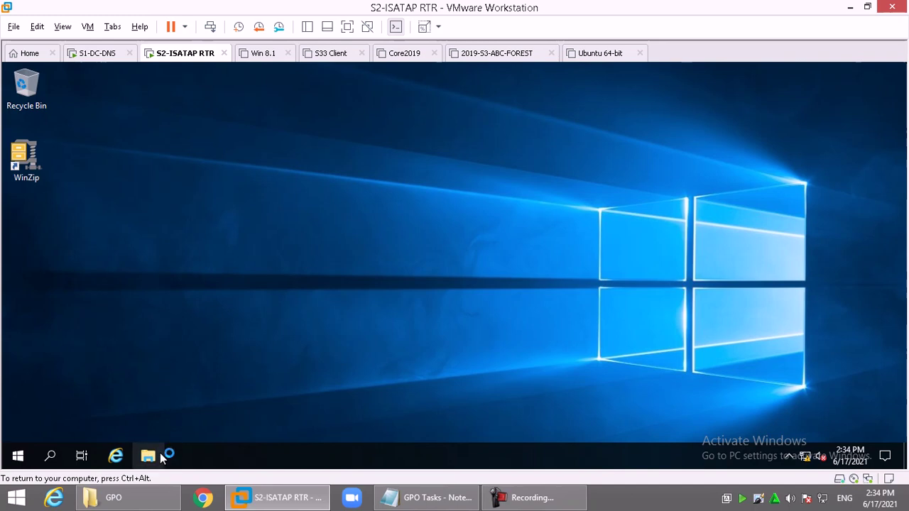
Step: Confirm the client's Documents location now points under \\S1\x-doc, then return to S1-DC-DNS
click(149, 455)
click(140, 190)
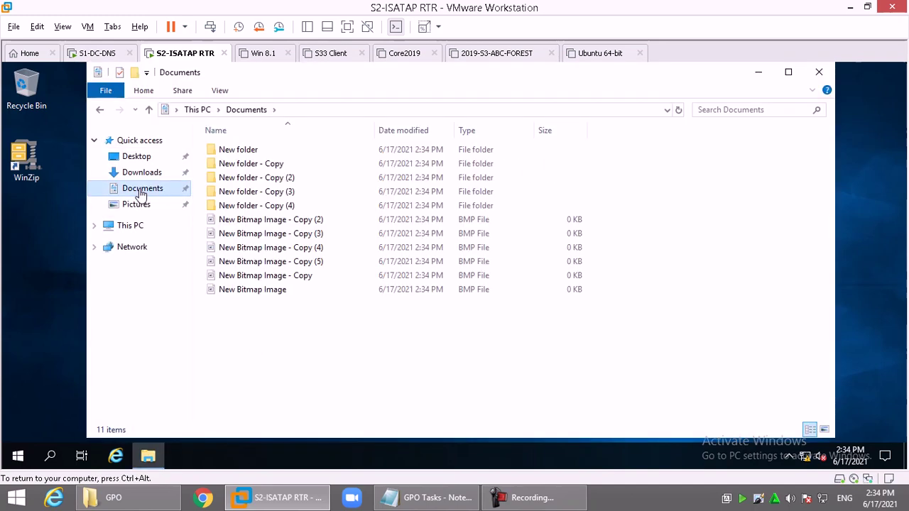
right_click(140, 191)
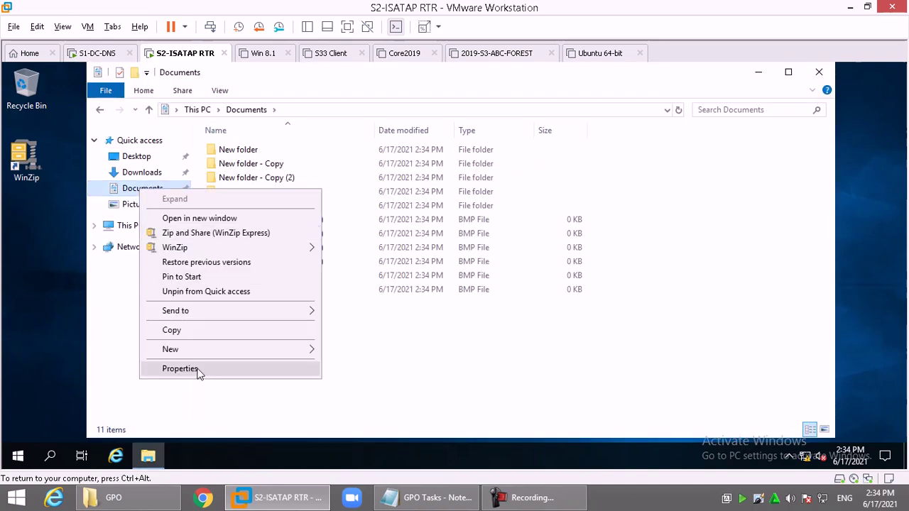
click(199, 370)
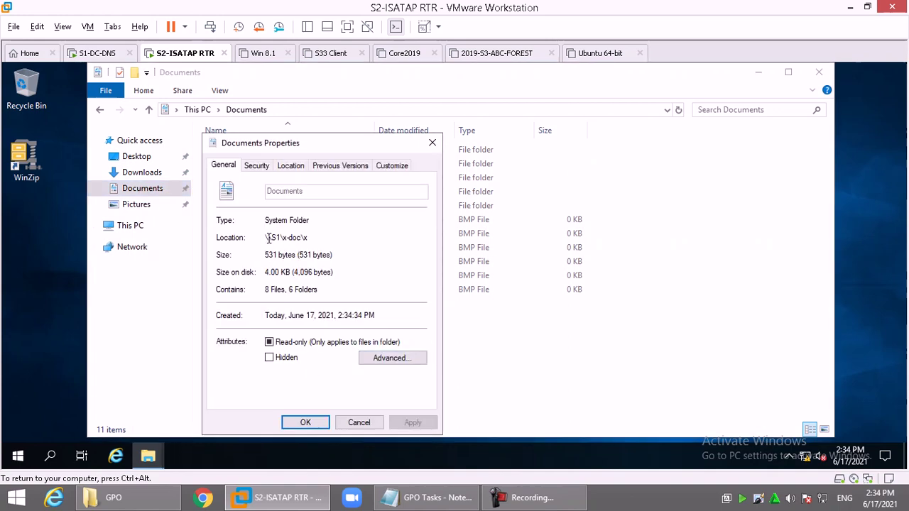
drag(270, 237, 348, 239)
click(97, 53)
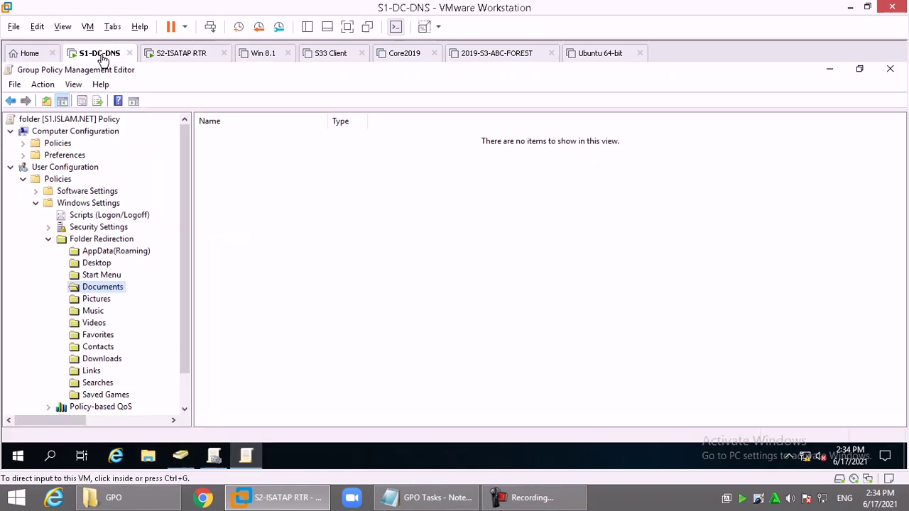
Step: On the server, open x-doc\x\Documents to view the client's 11 redirected items
key(super+d)
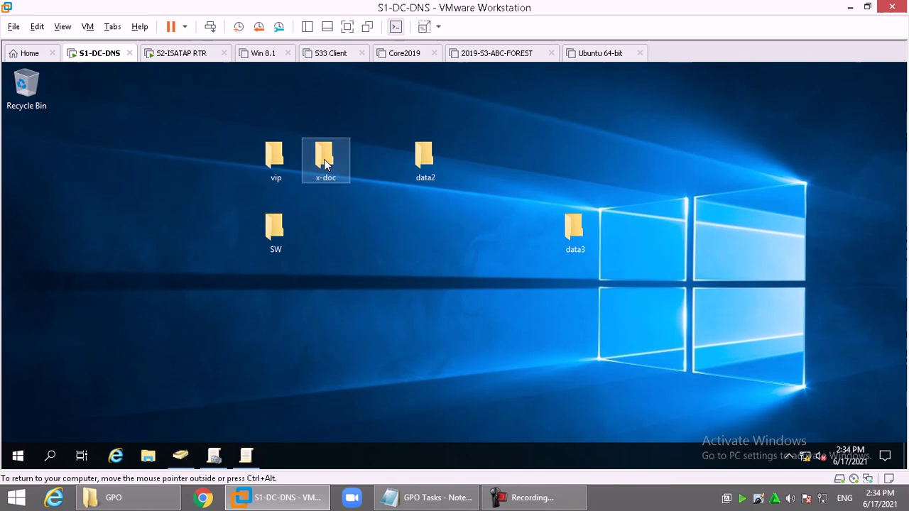
double_click(324, 162)
double_click(229, 152)
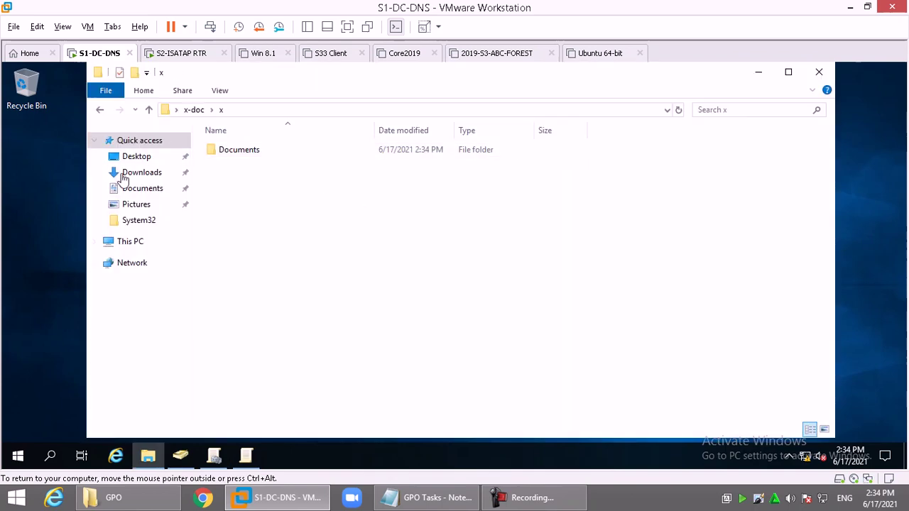
double_click(235, 152)
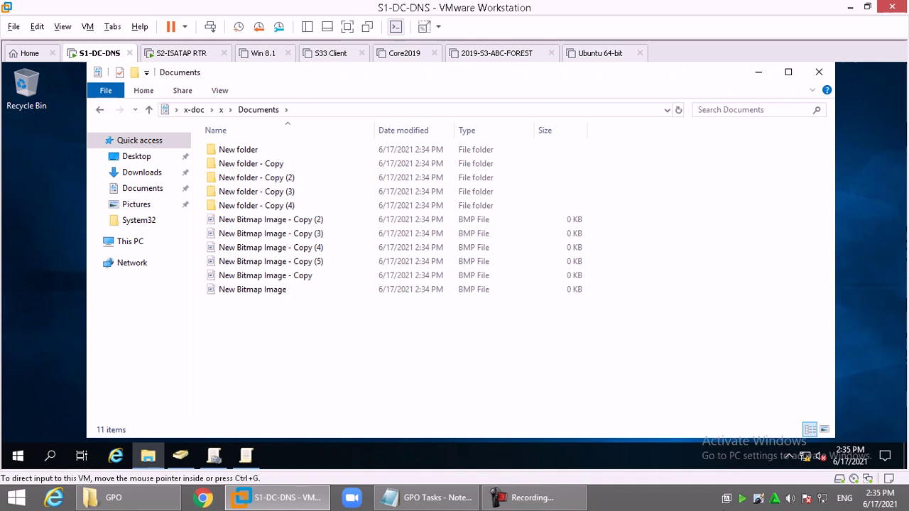
Step: End the NetSupport School screen-sharing show, returning to the LAB3 class view
right_click(744, 498)
click(782, 419)
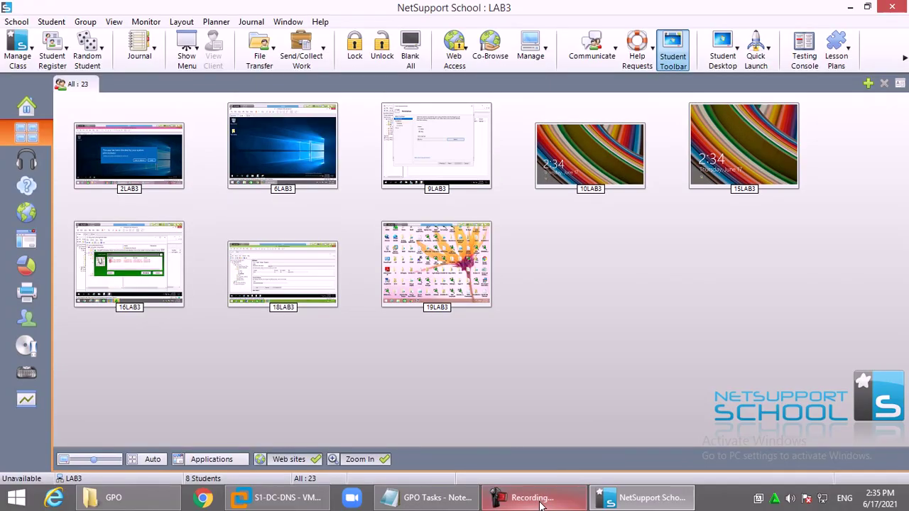
click(547, 497)
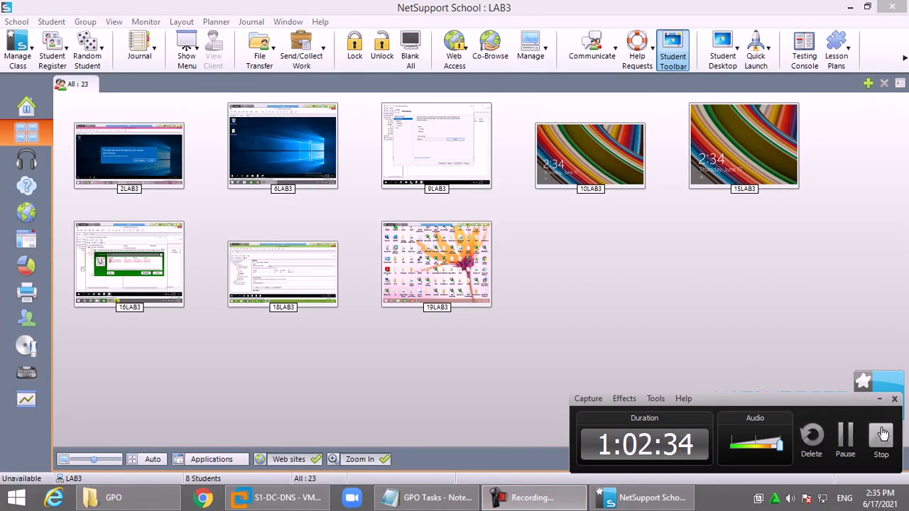